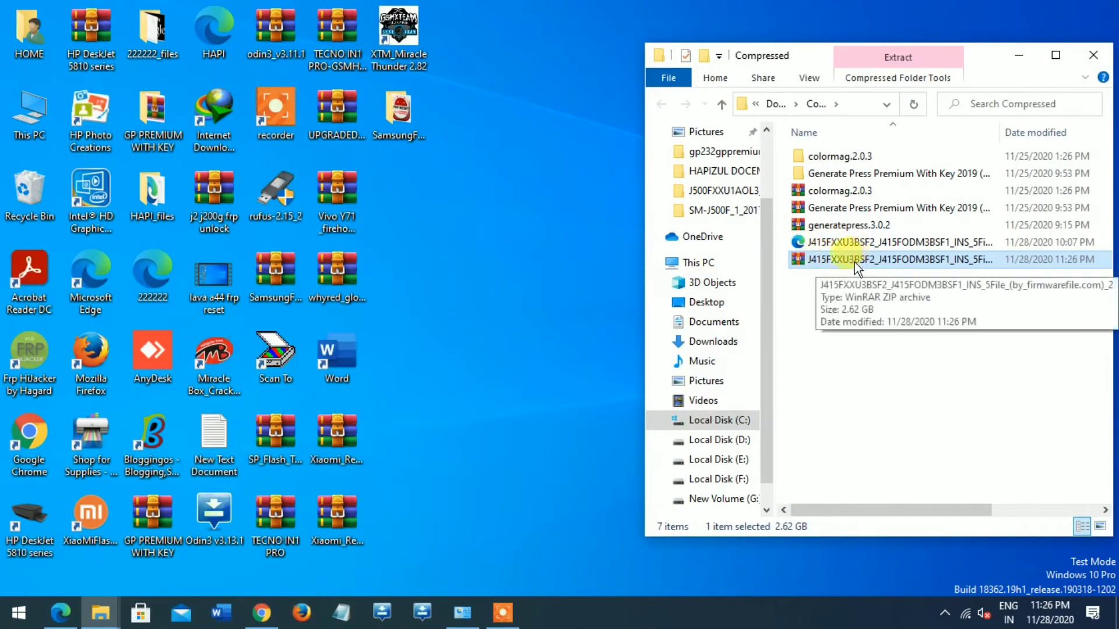
- Extract the J415FXXU3BSF2 firmware ZIP archive in the Compressed folder into a subfolder of the same name
click(1055, 57)
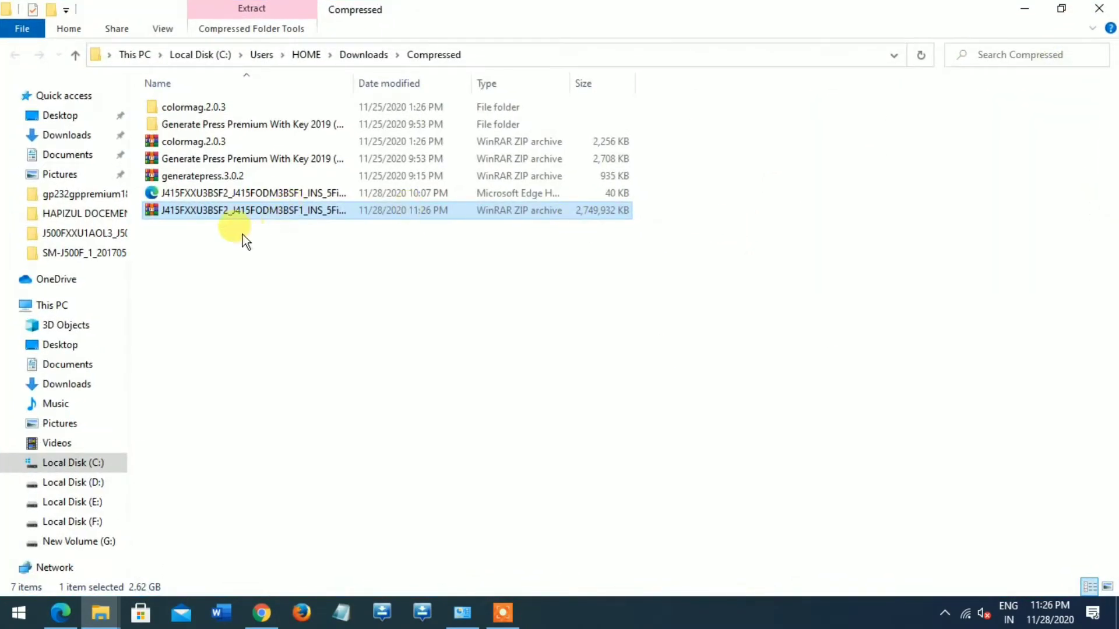
double_click(254, 205)
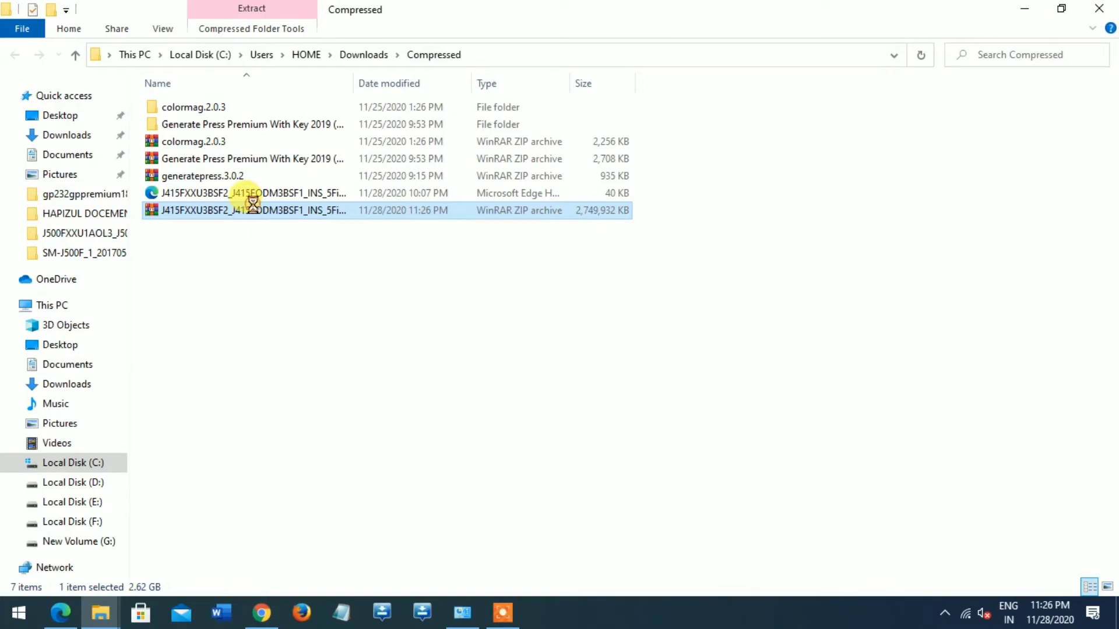
right_click(253, 204)
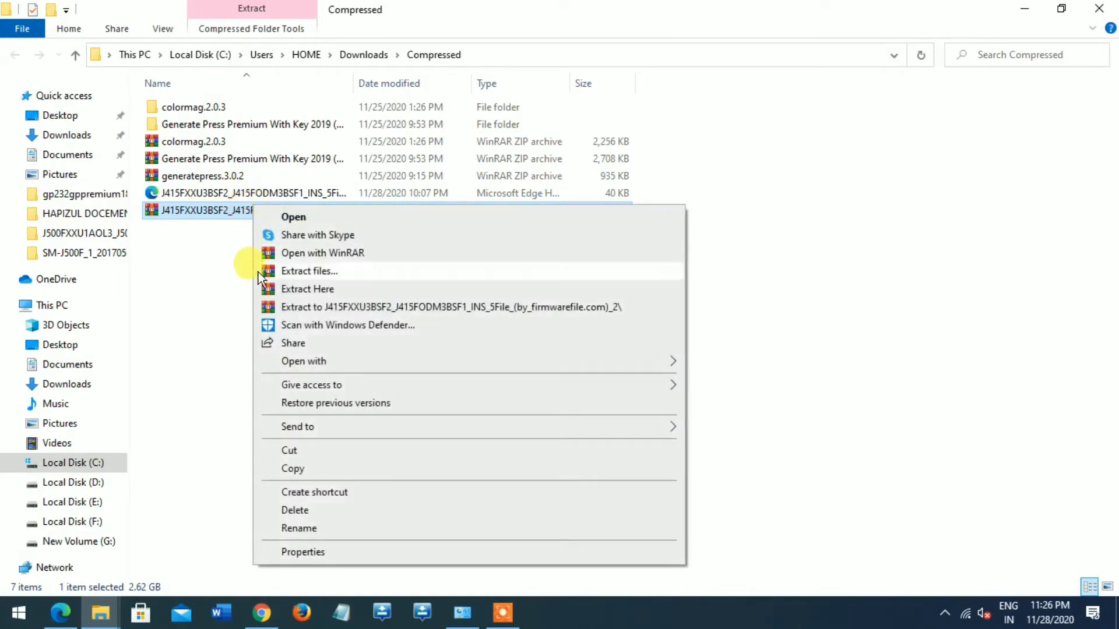
click(310, 307)
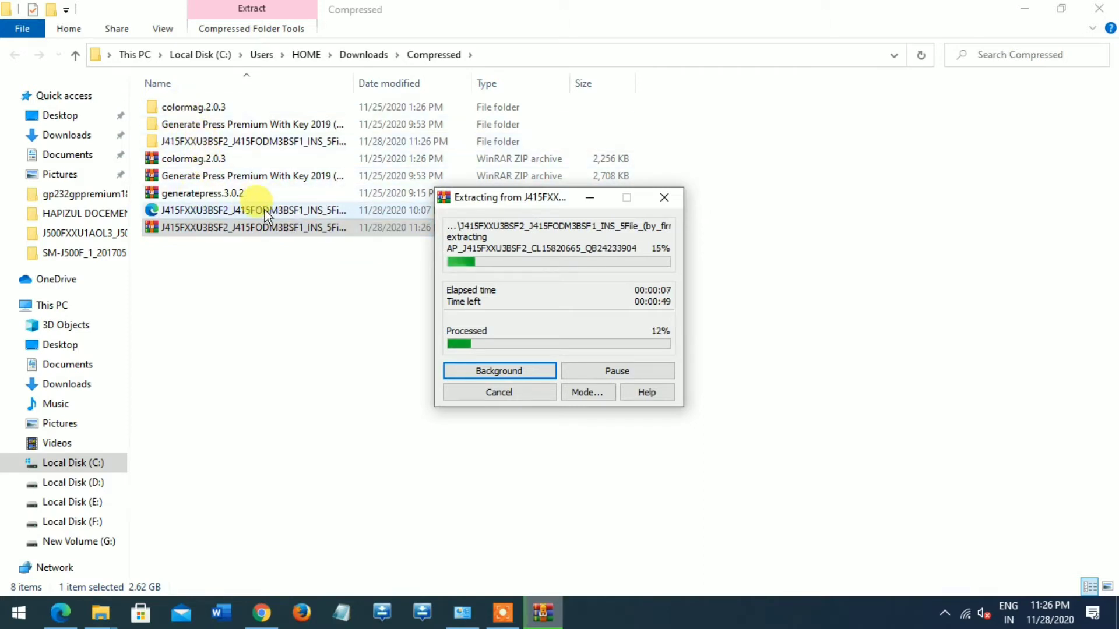
- Delete the colormag.2.0.3, Generate Press Premium With Key 2019 and generatepress.3.0.2 ZIP archives from the Compressed folder
click(174, 158)
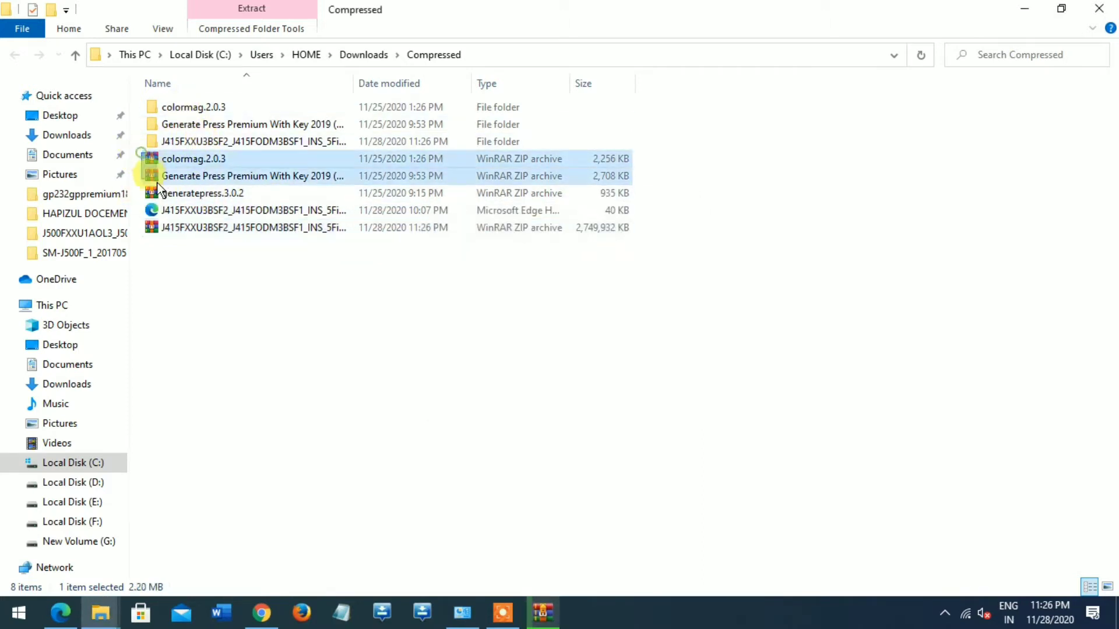
shift+click(192, 193)
key(shift+F10)
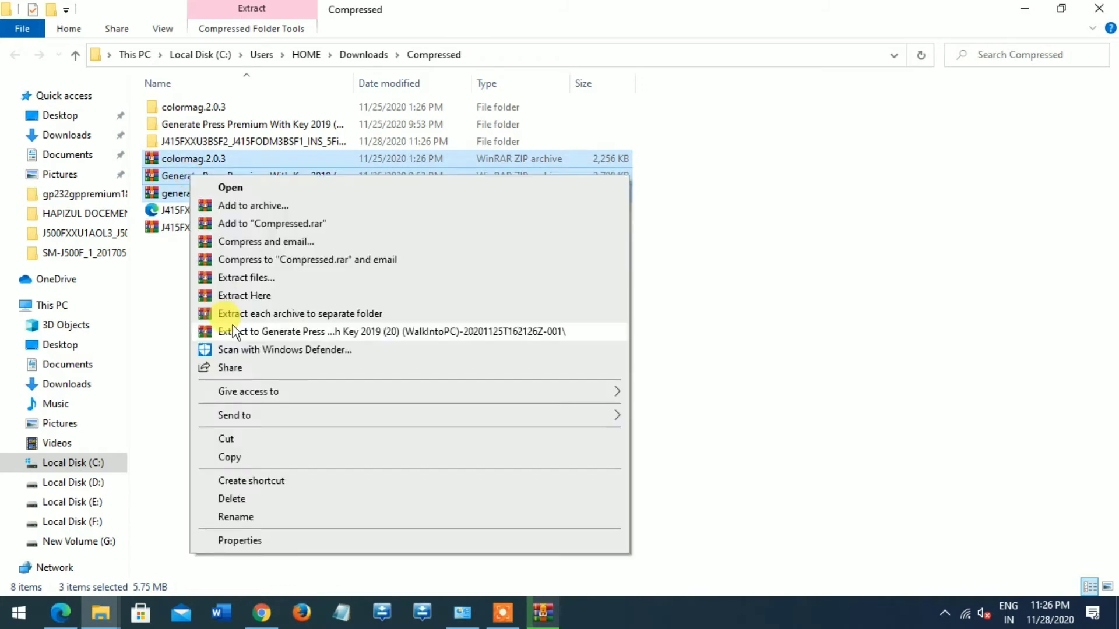
click(230, 497)
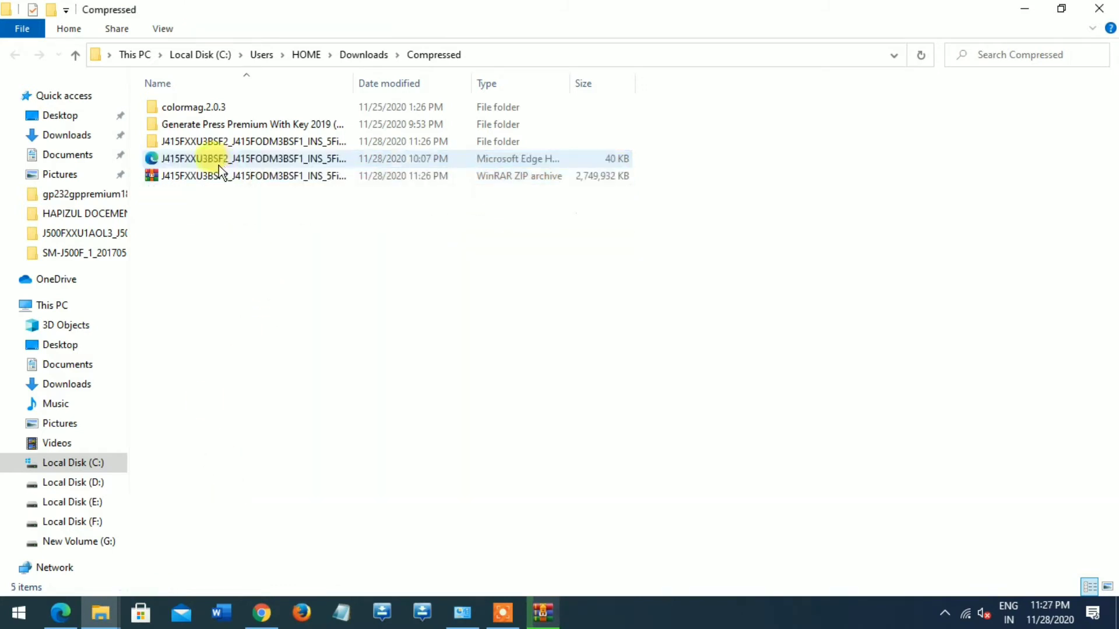
- Delete the J415FXXU3BSF2 Microsoft Edge HTML file from the Compressed folder
click(168, 159)
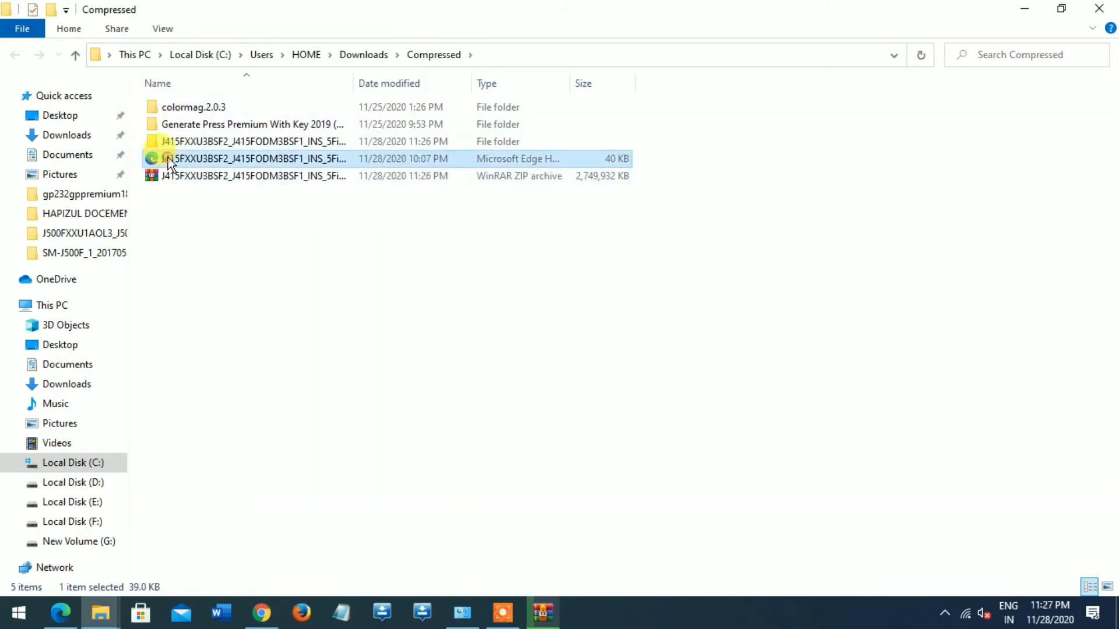
right_click(169, 161)
click(211, 463)
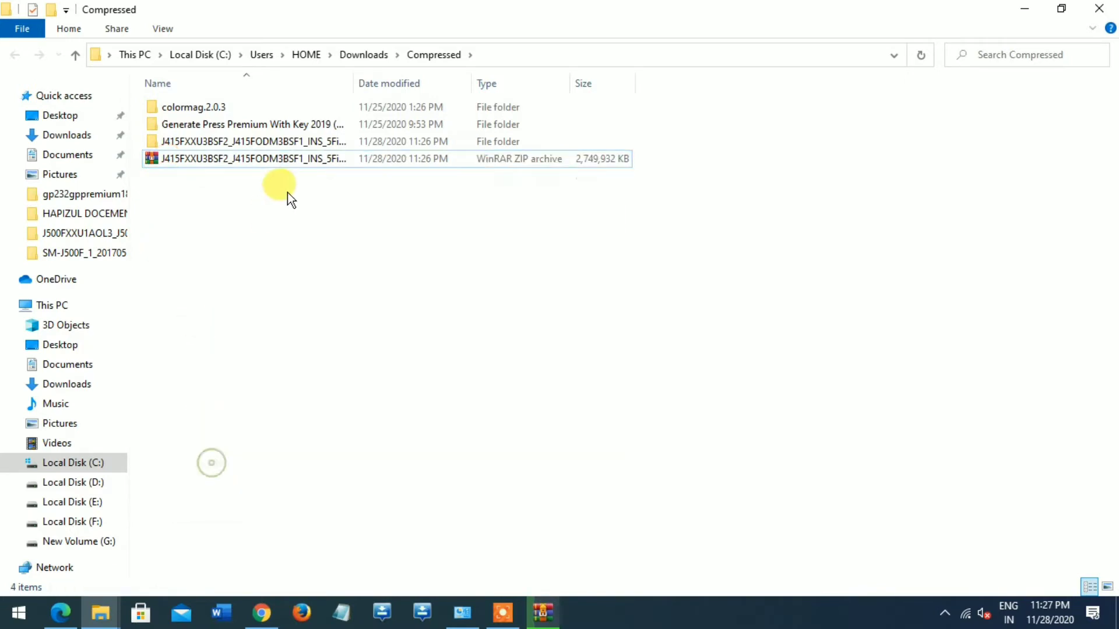
- Delete the colormag.2.0.3 and Generate Press Premium With Key 2019 folders
click(143, 104)
ctrl+click(180, 121)
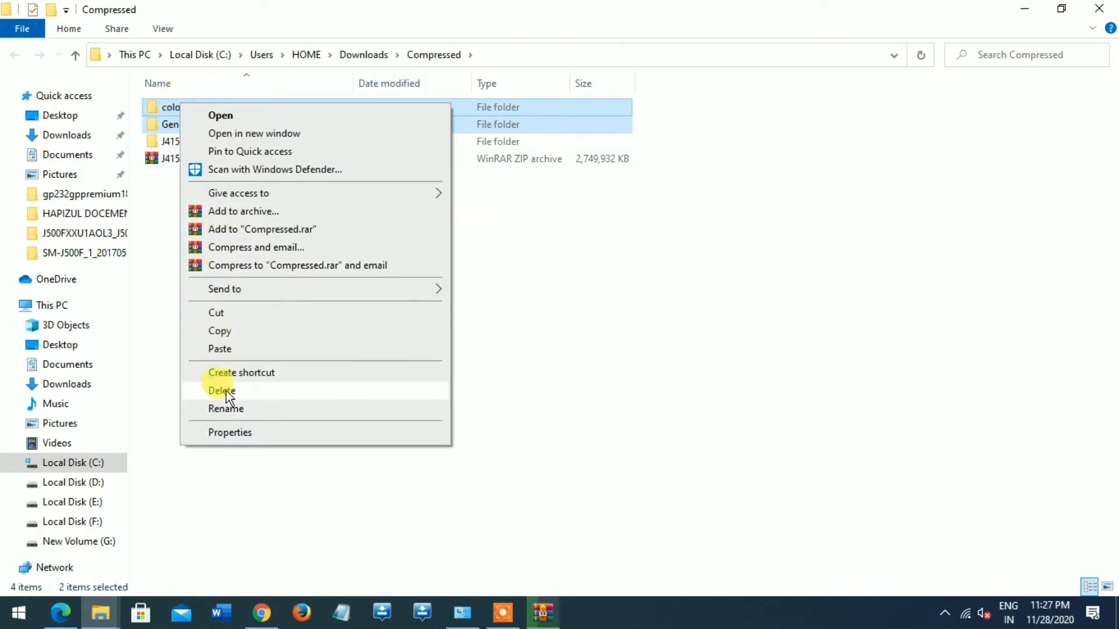
click(226, 391)
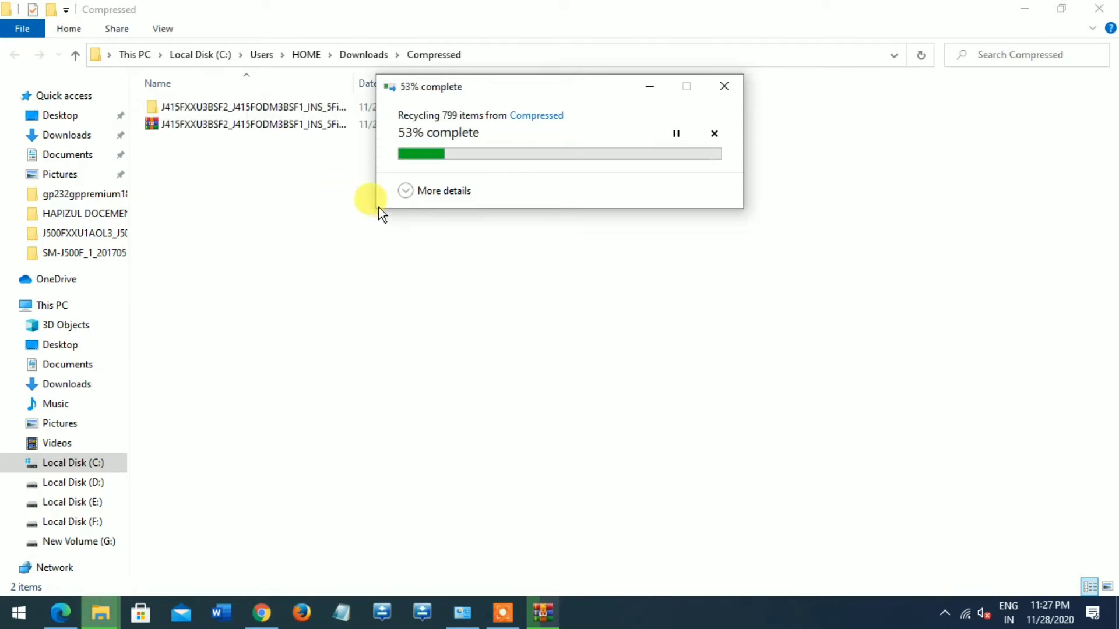
- Check the firmware extraction progress, and briefly view the Odin3 v3.12 window before closing it
click(543, 612)
drag(557, 200, 425, 244)
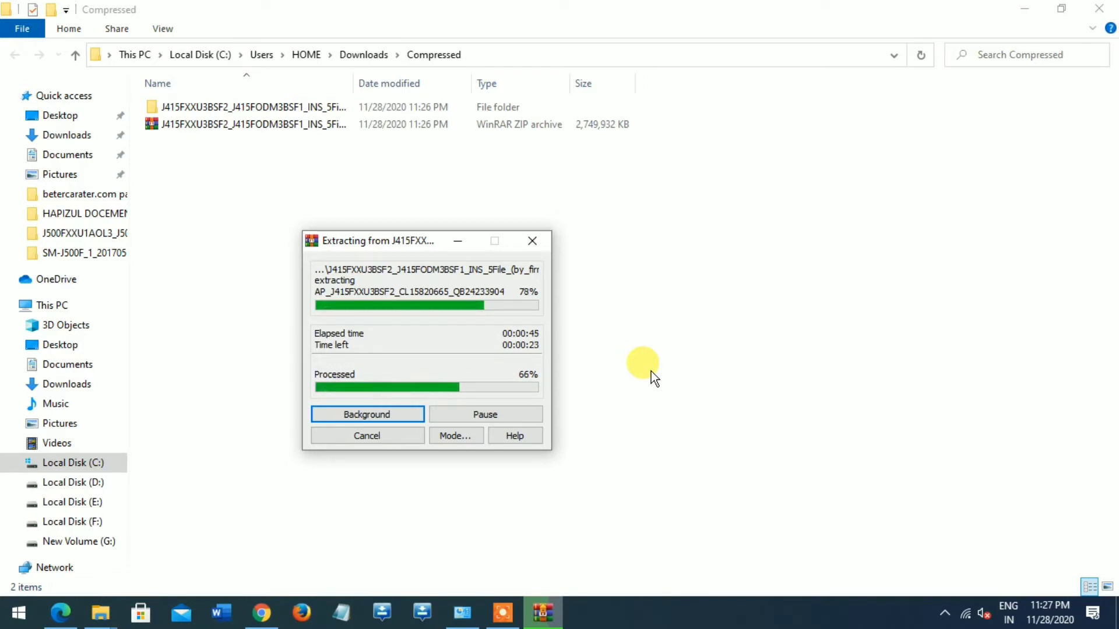
click(422, 612)
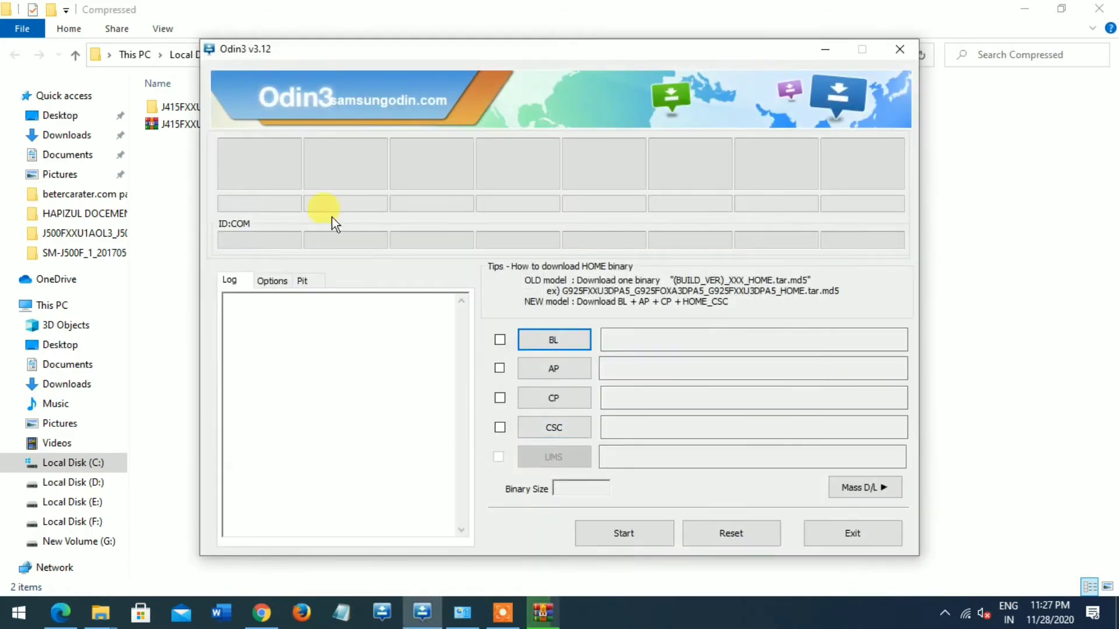
click(898, 48)
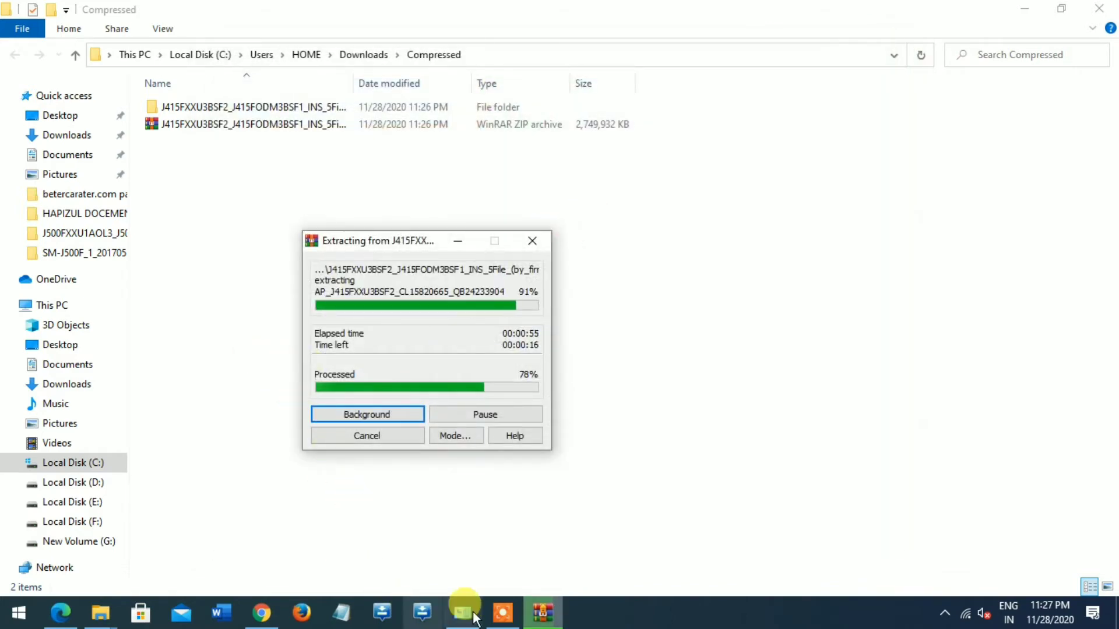
click(502, 612)
click(597, 586)
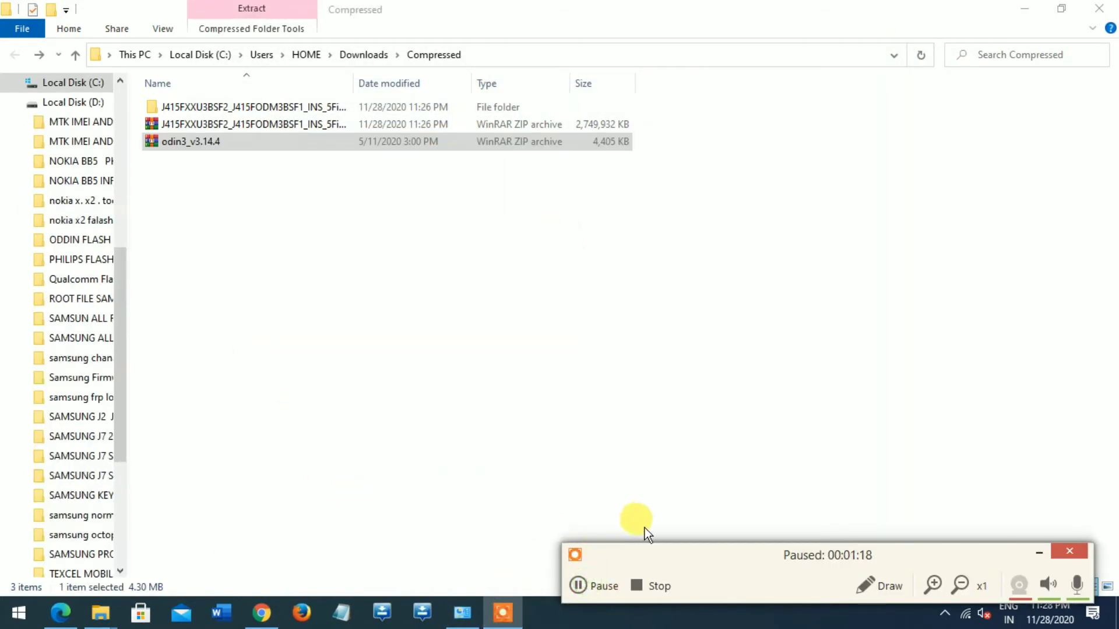
click(1039, 554)
click(503, 613)
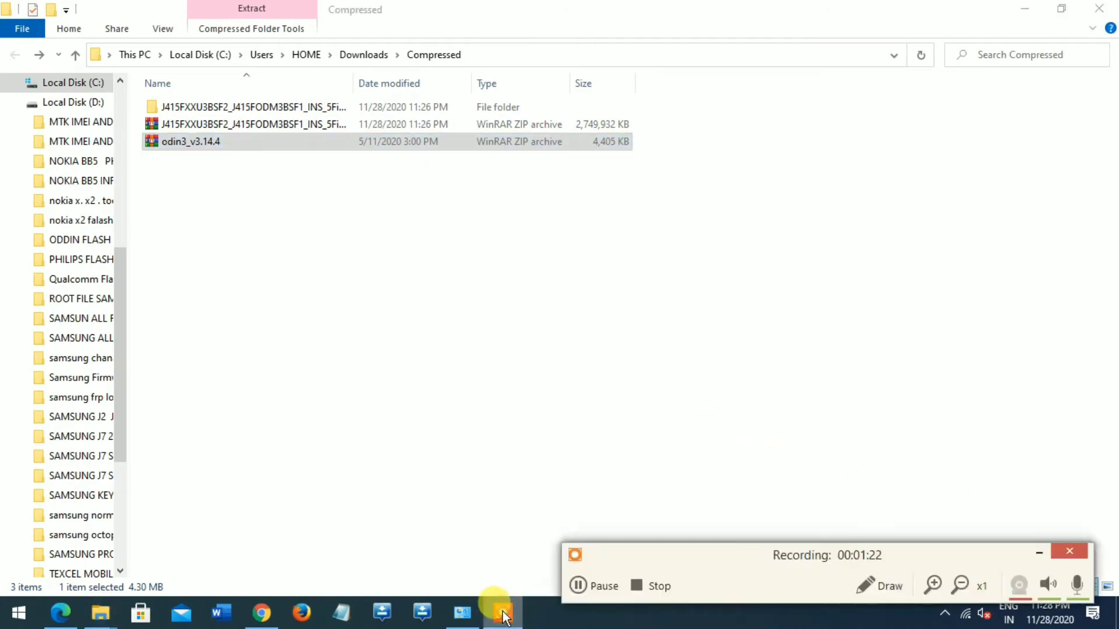
click(1039, 553)
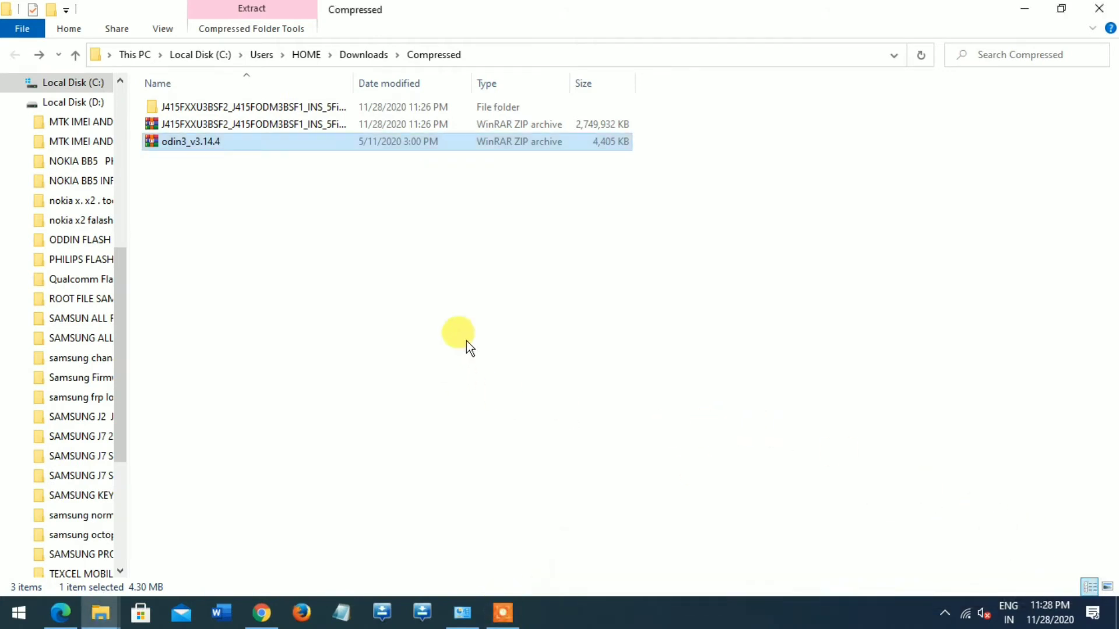
- Examine the extracted J415FXXU3BSF2 firmware folder and the contents of its Odin3 V3.13.1 subfolder
double_click(217, 107)
double_click(208, 105)
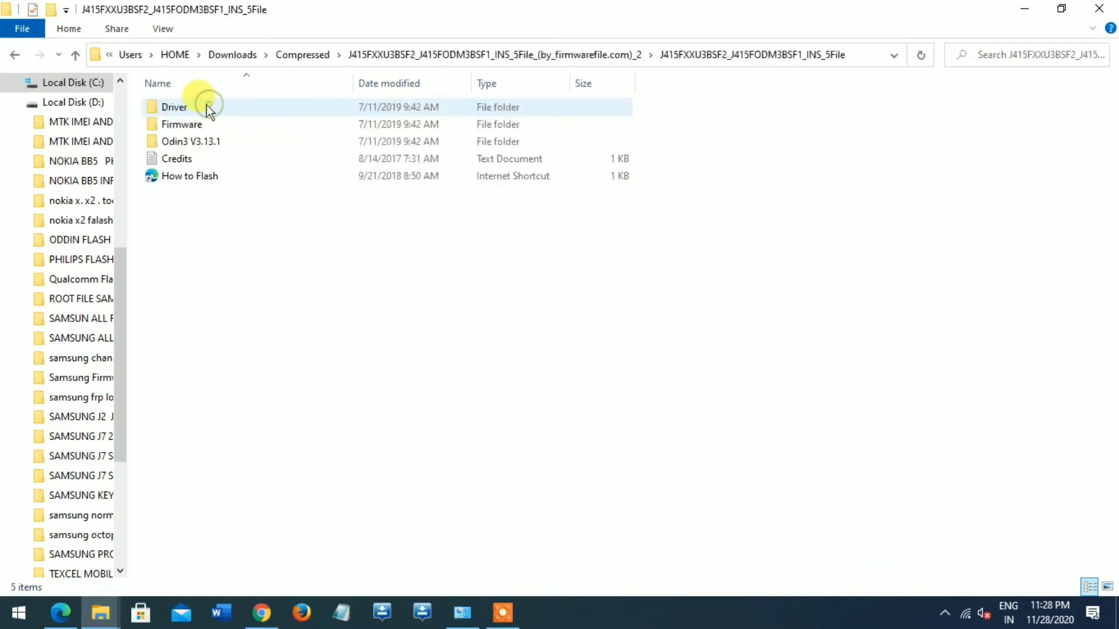
double_click(198, 141)
click(221, 109)
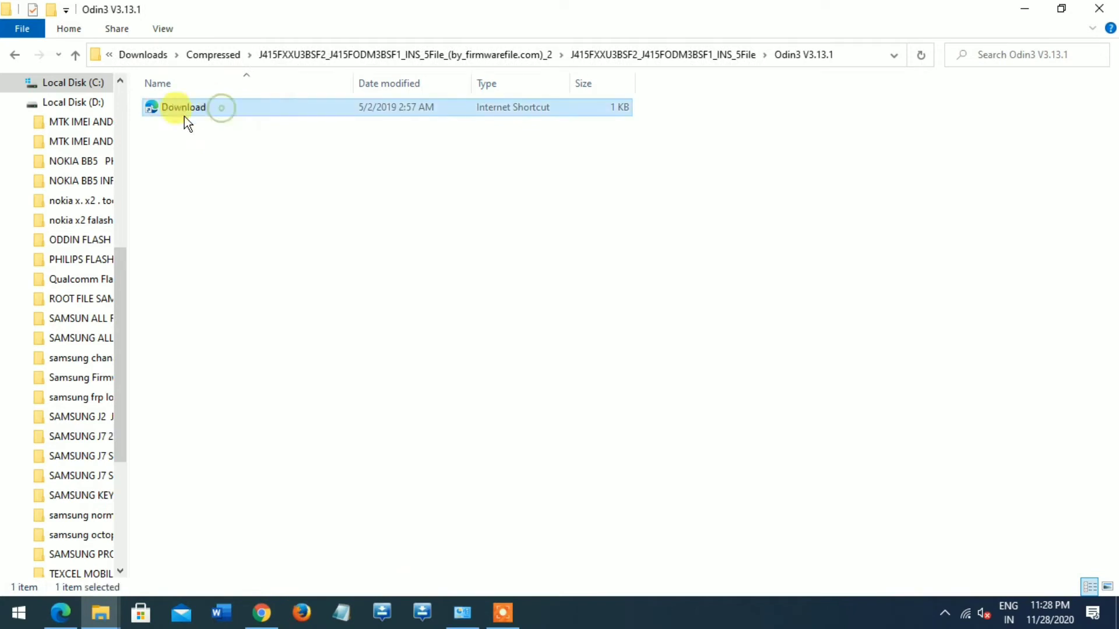
click(15, 54)
click(17, 53)
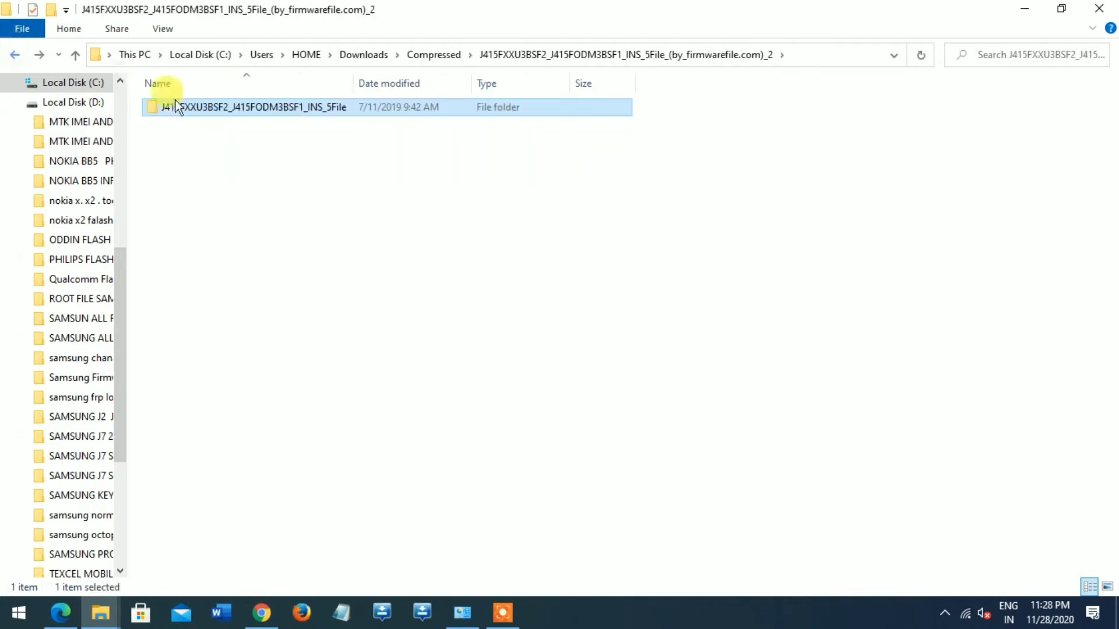
- Examine the files in the Firmware subfolder and return to the Compressed folder
double_click(178, 106)
double_click(170, 124)
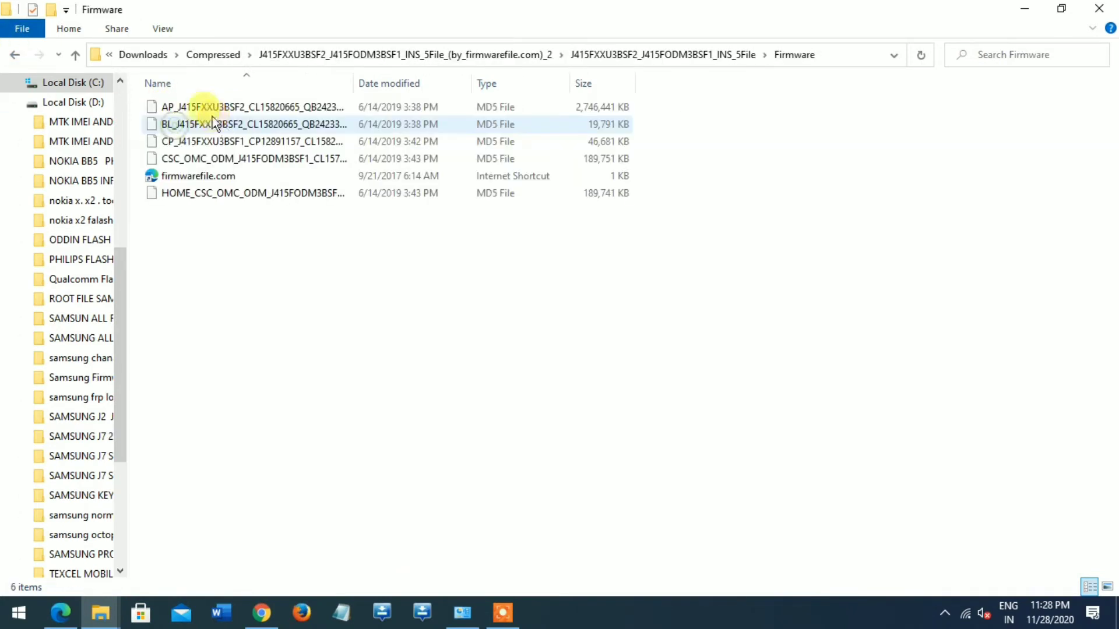
click(16, 54)
click(15, 55)
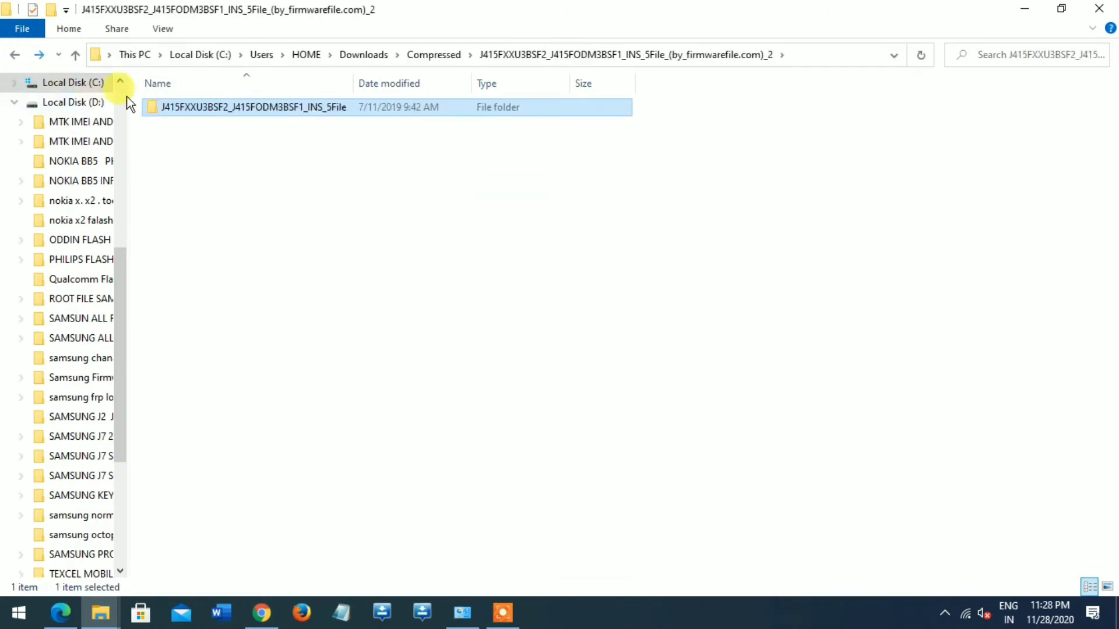
click(15, 55)
- Extract the odin3_v3.14.4 archive into a folder of the same name and launch the Odin3_v3.14.4 application from it
click(173, 146)
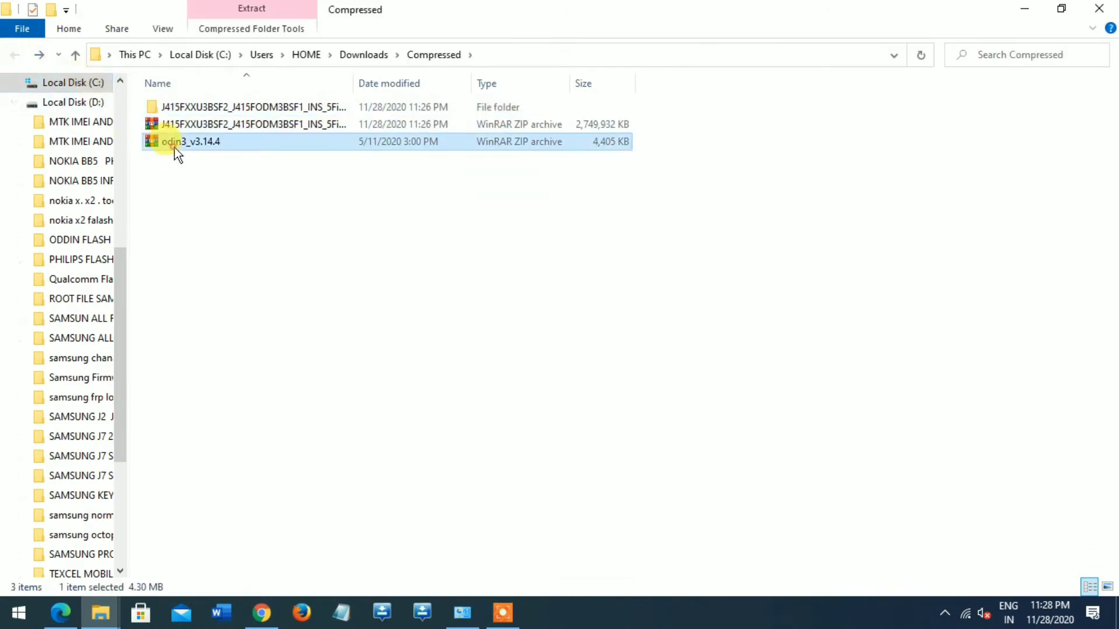
right_click(174, 148)
click(234, 249)
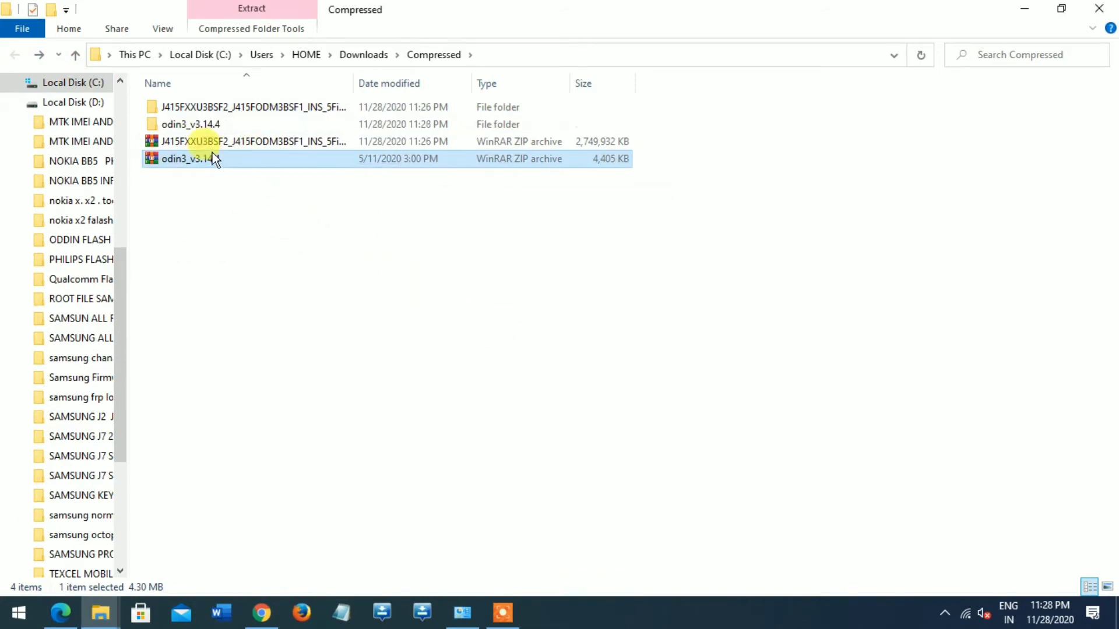
double_click(191, 123)
double_click(195, 106)
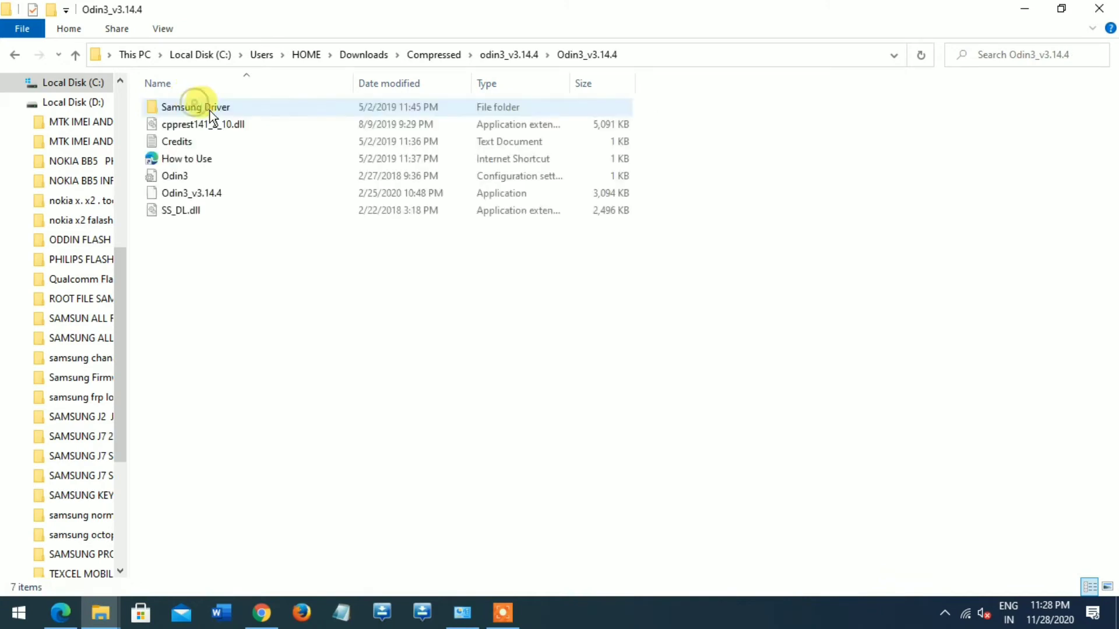
double_click(188, 193)
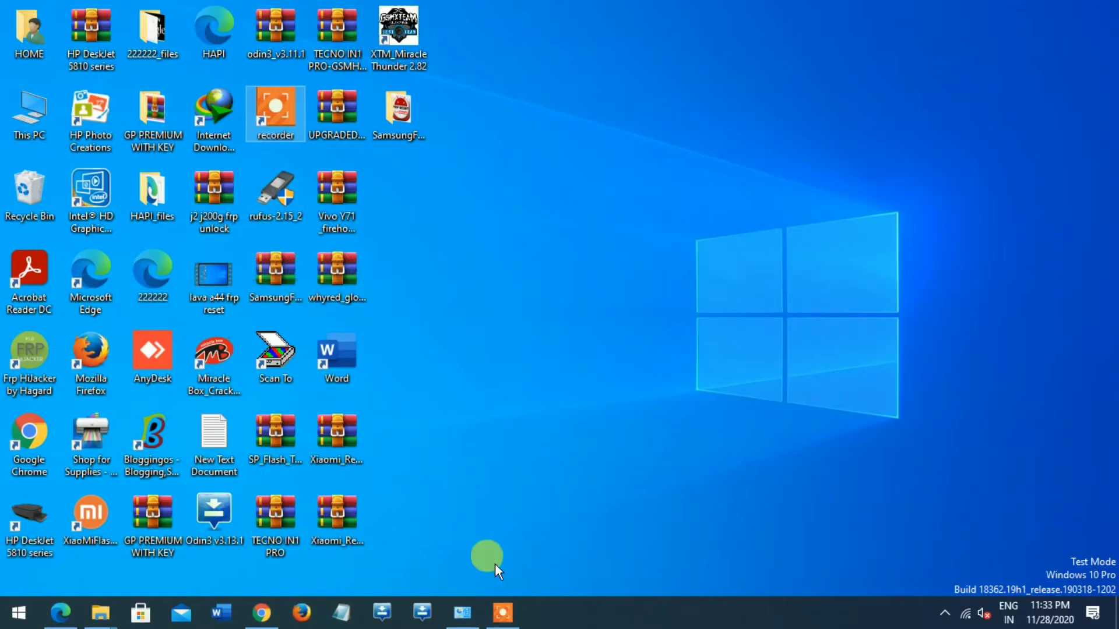
click(502, 612)
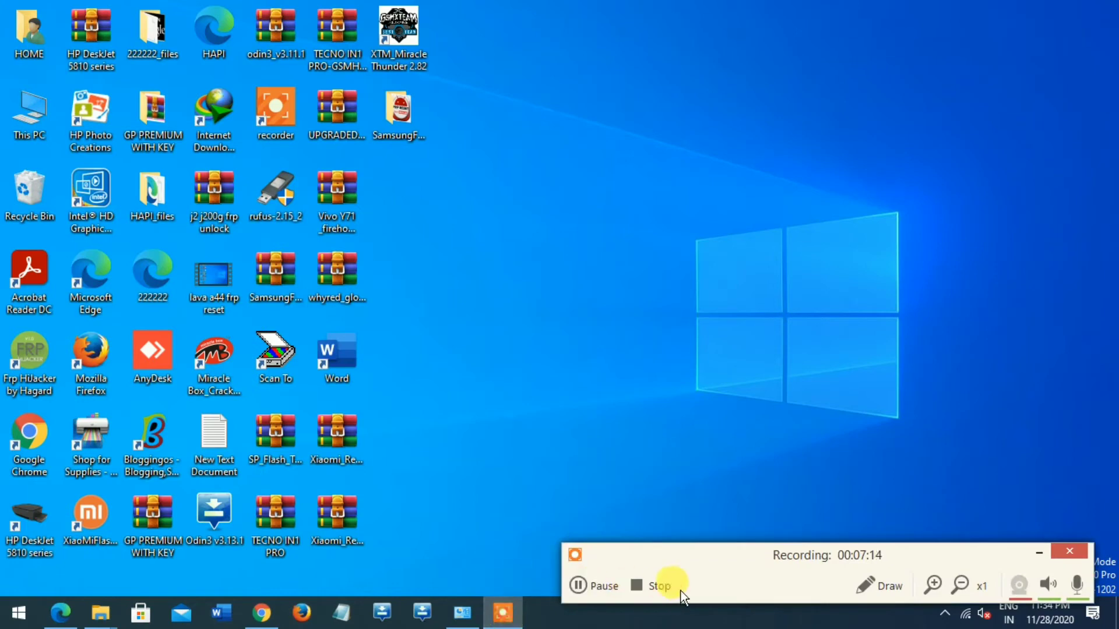
click(572, 584)
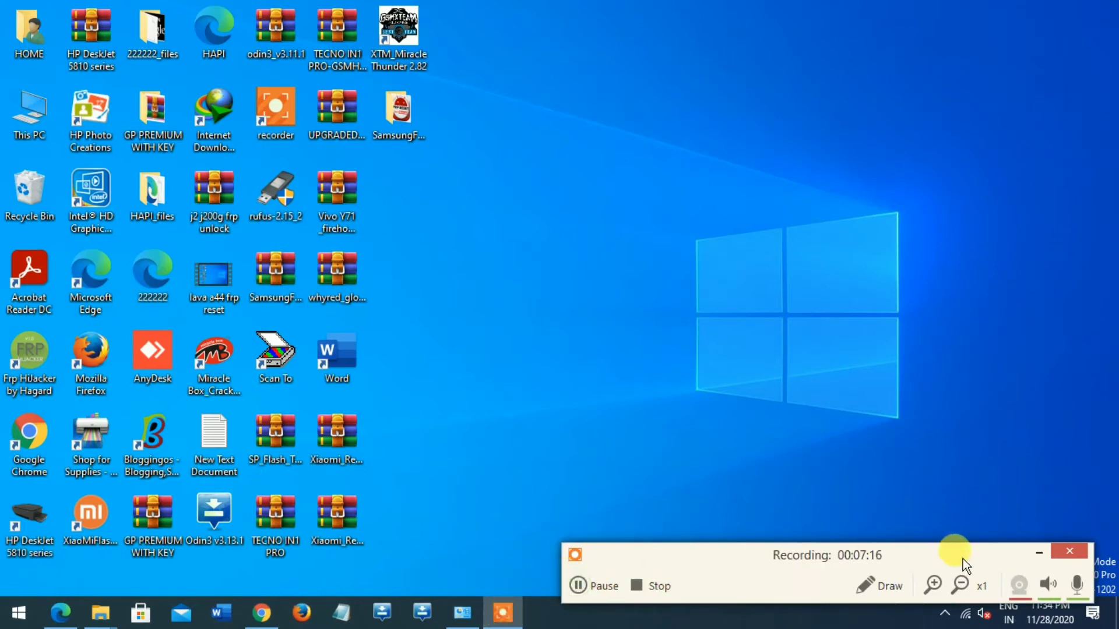
click(1039, 552)
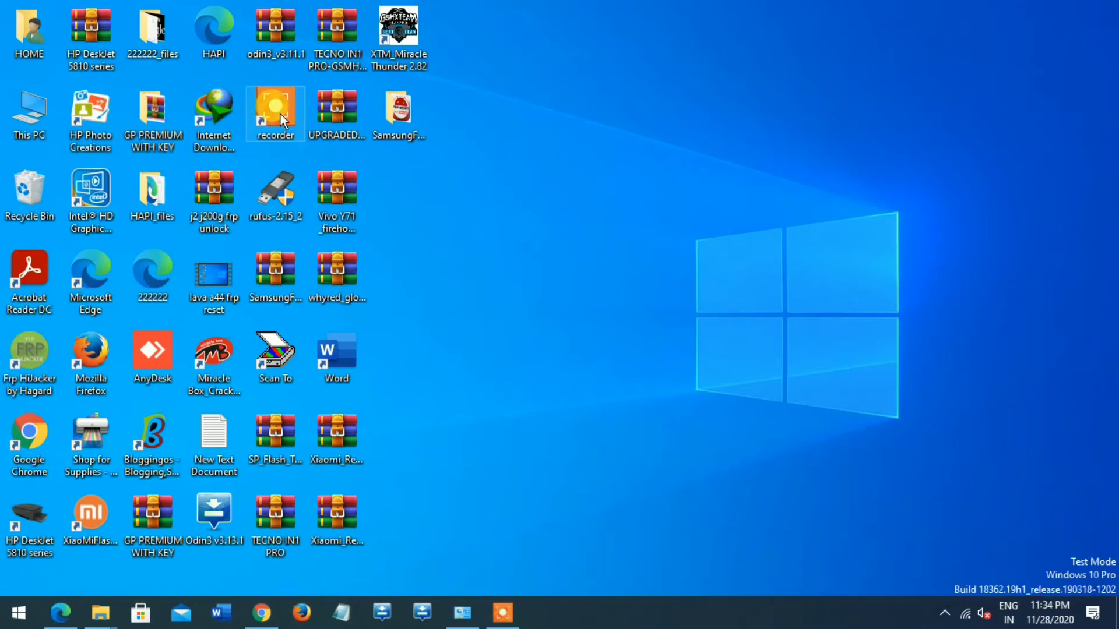
- From This PC, go to the odin3_v3.14.4 folder under Downloads > Compressed and launch the Odin3_v3.14.4 application
double_click(23, 119)
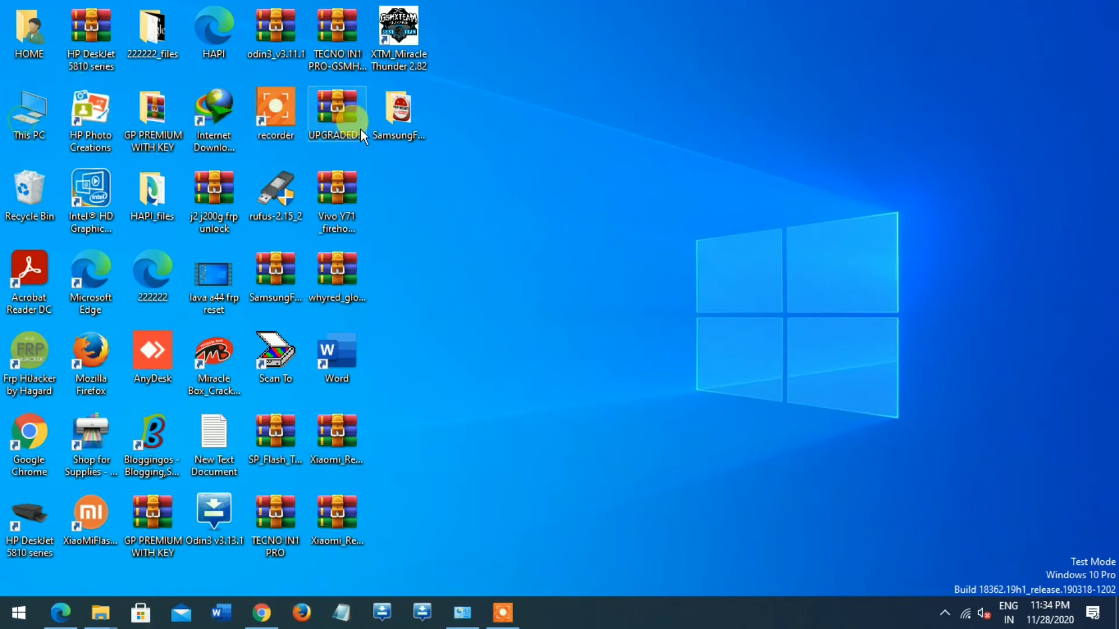
click(786, 114)
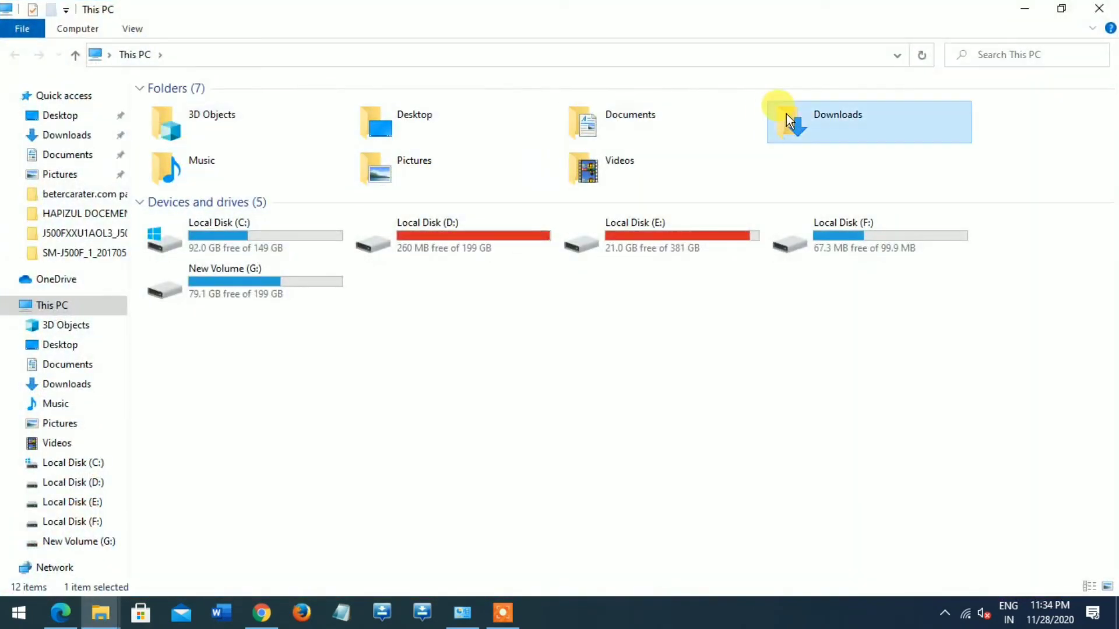
double_click(850, 139)
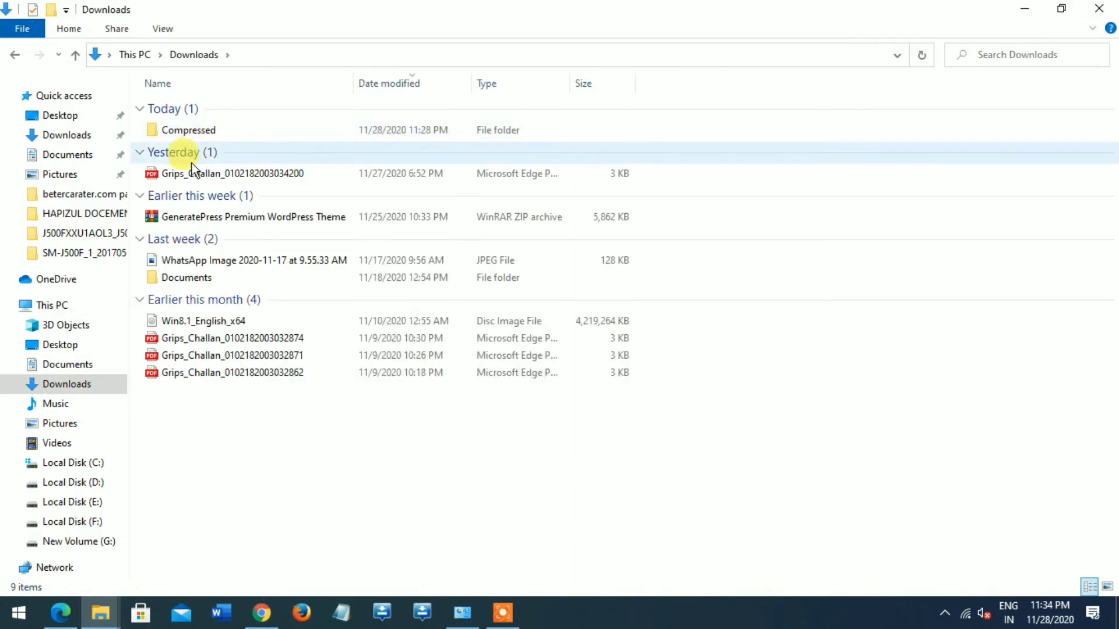
double_click(191, 138)
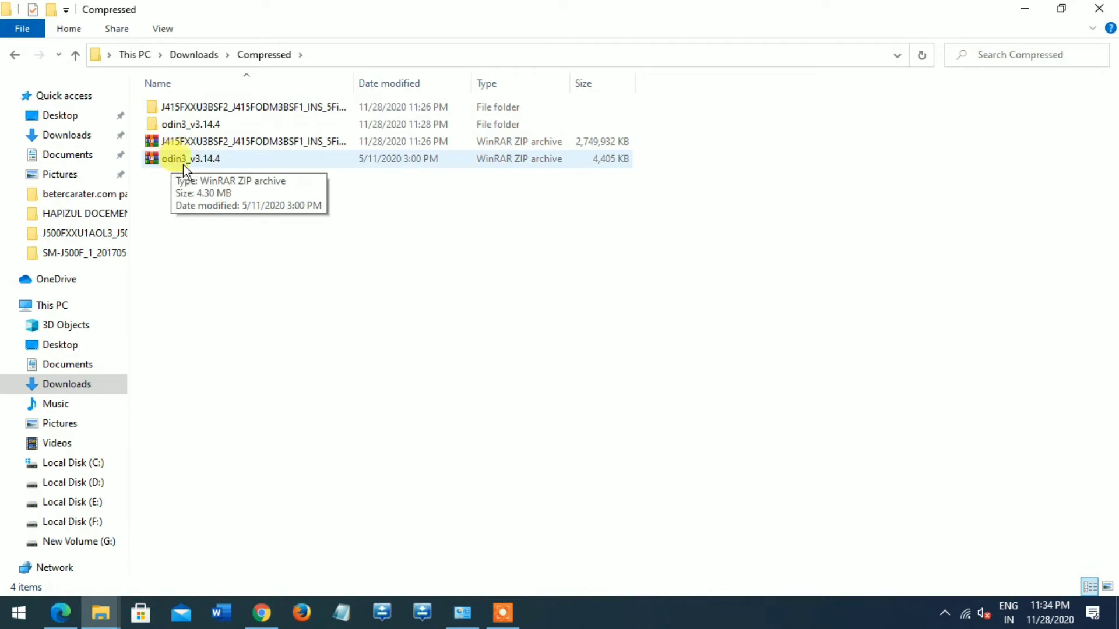
double_click(177, 124)
double_click(180, 111)
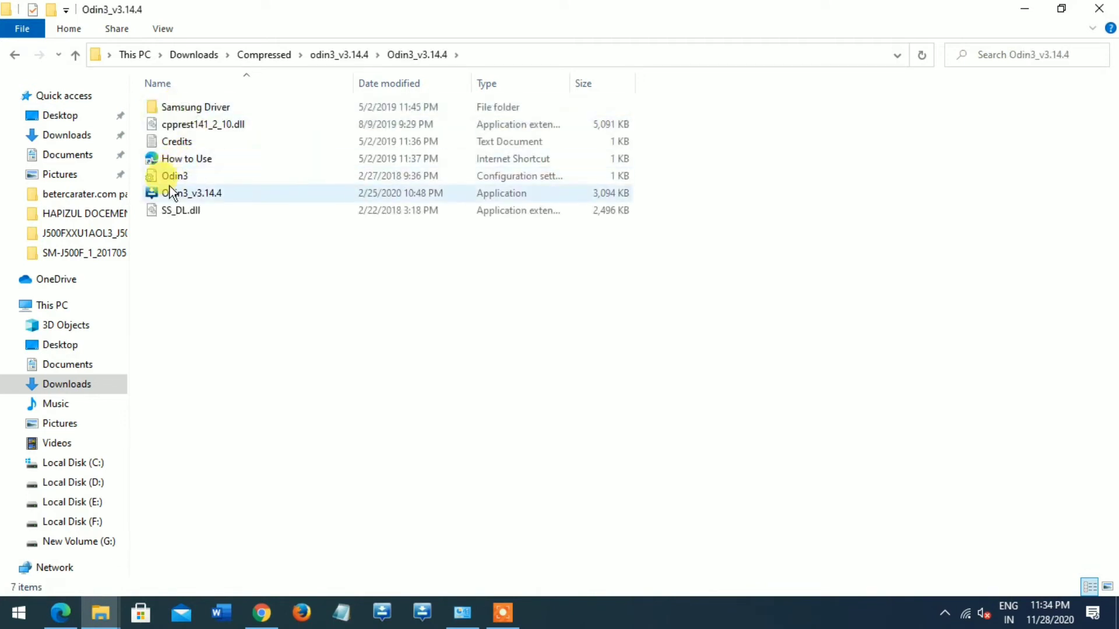
double_click(170, 190)
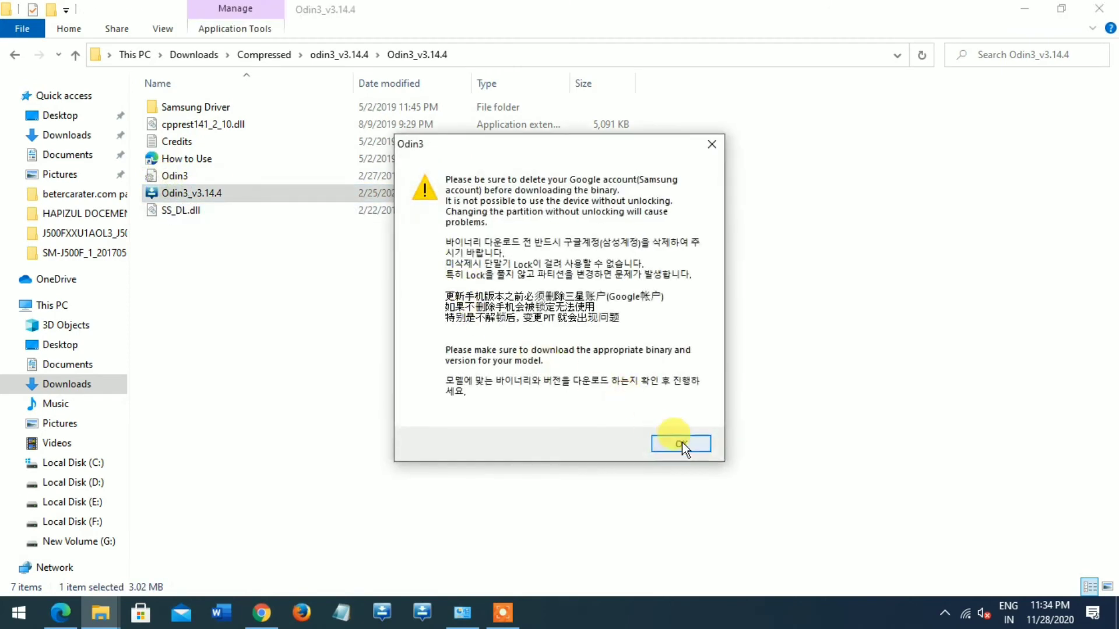
- Accept the Google account warning and load the BL_J415FXXU3BSF2 file from the Firmware folder into the BL slot
click(680, 444)
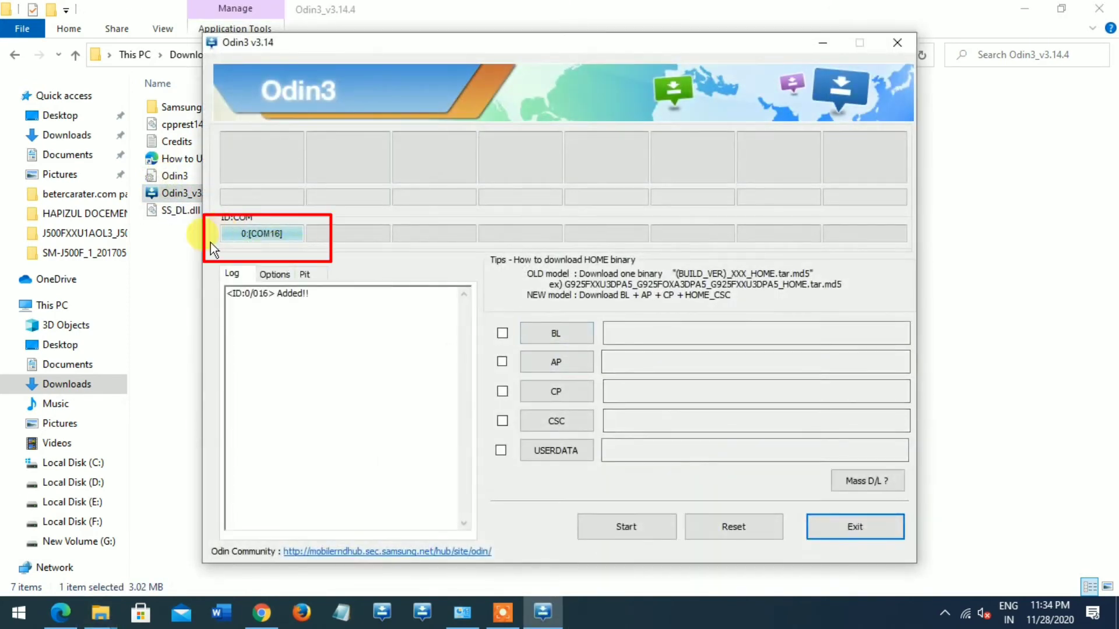
click(567, 335)
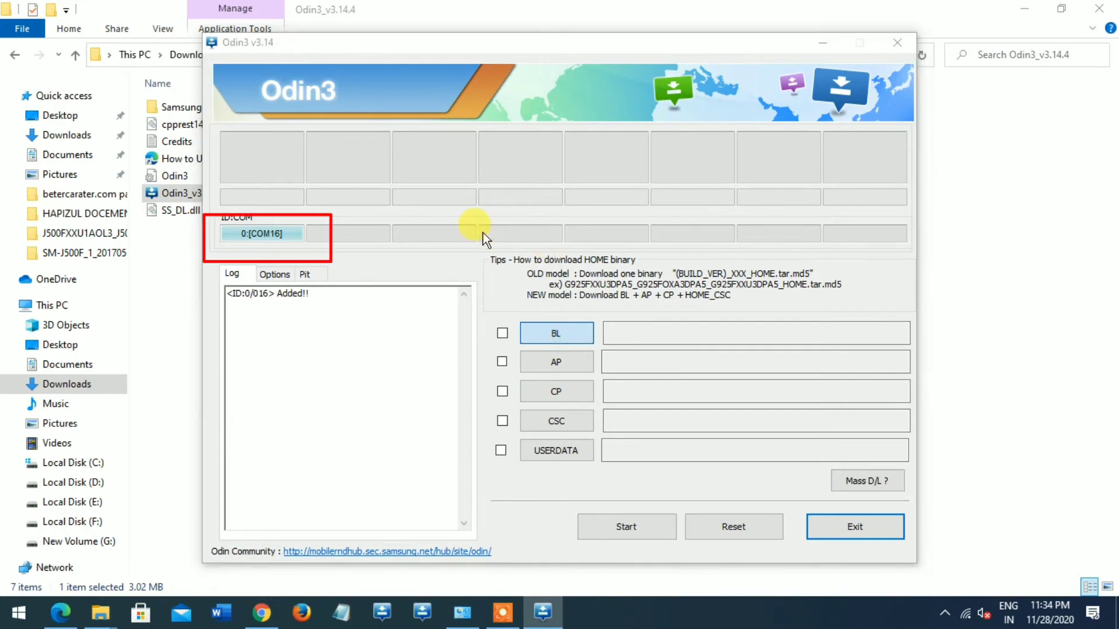
double_click(503, 228)
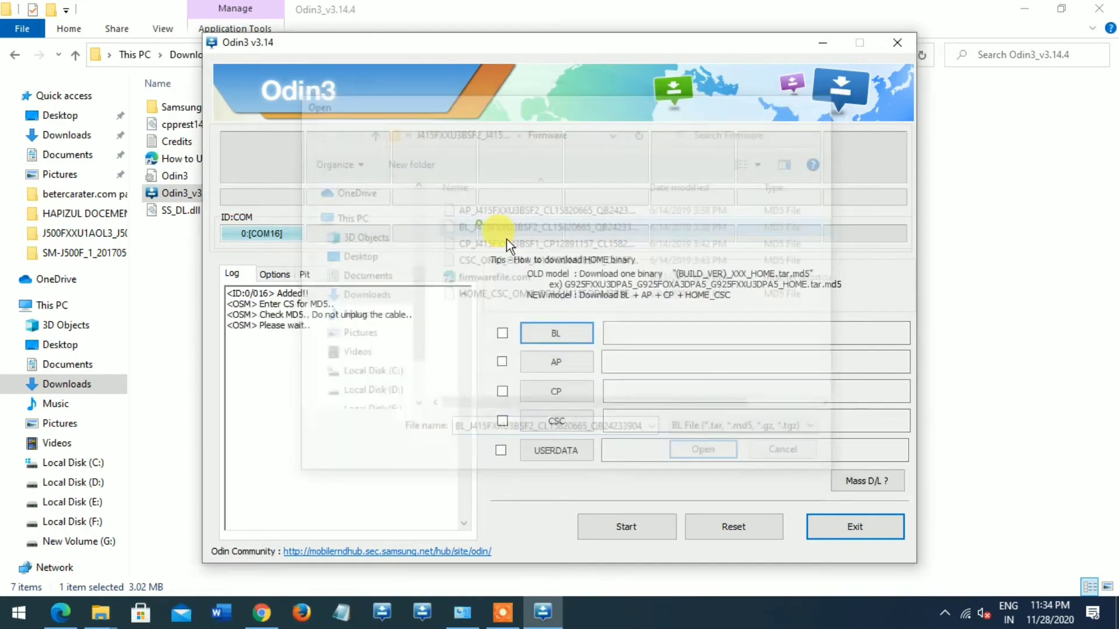
- Load the AP_J415FXXU3BSF2 file into the AP slot and the CP_J415FXXU3BSF1 file into the CP slot
click(570, 360)
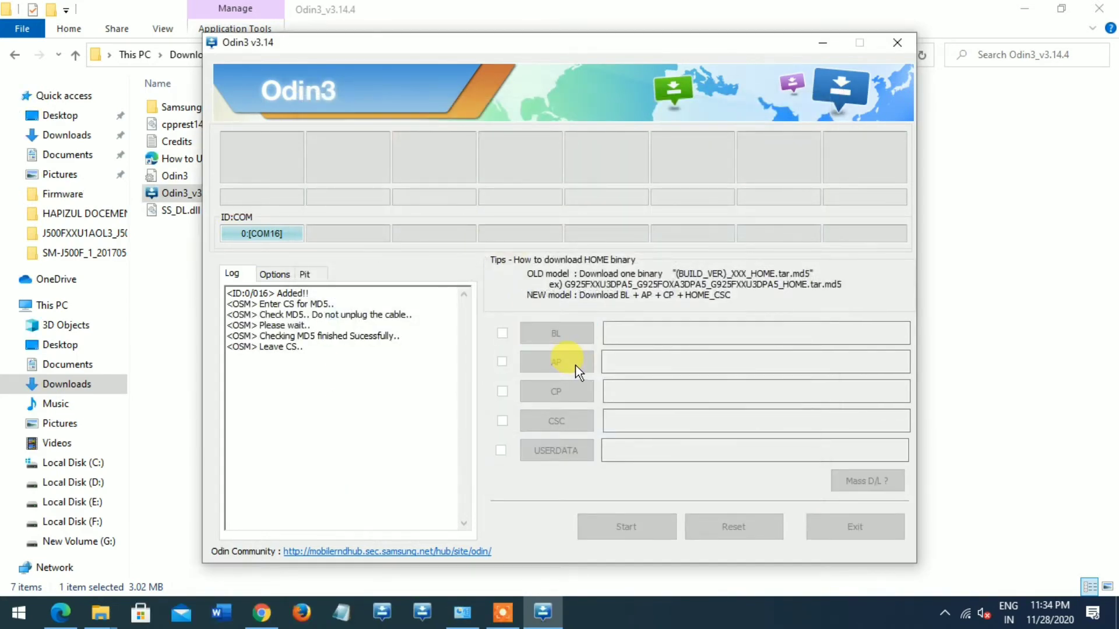
click(576, 365)
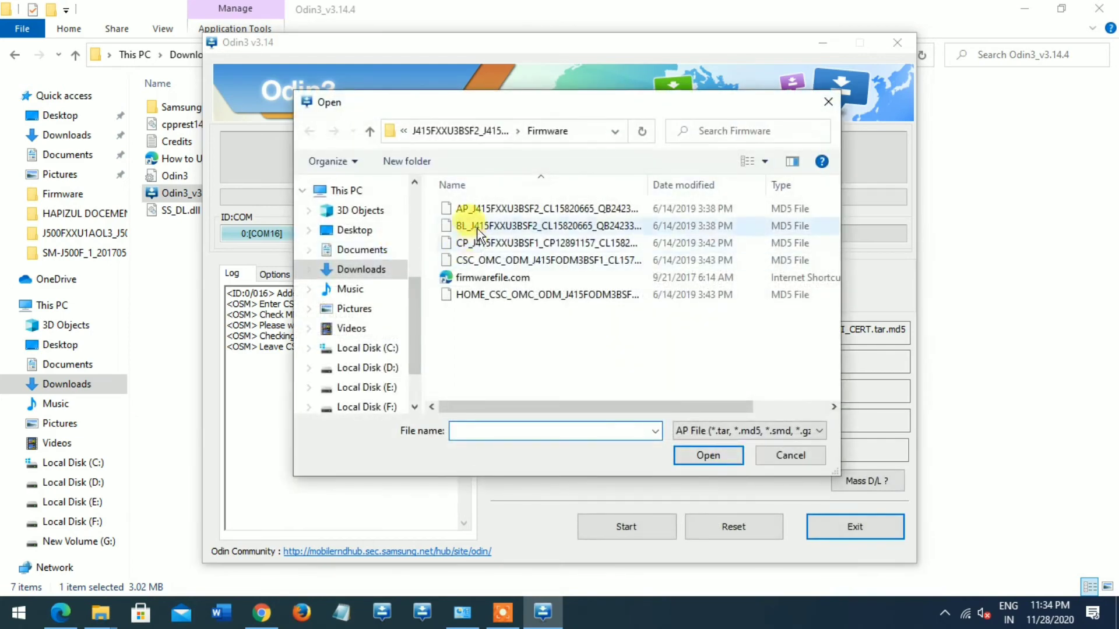
double_click(465, 208)
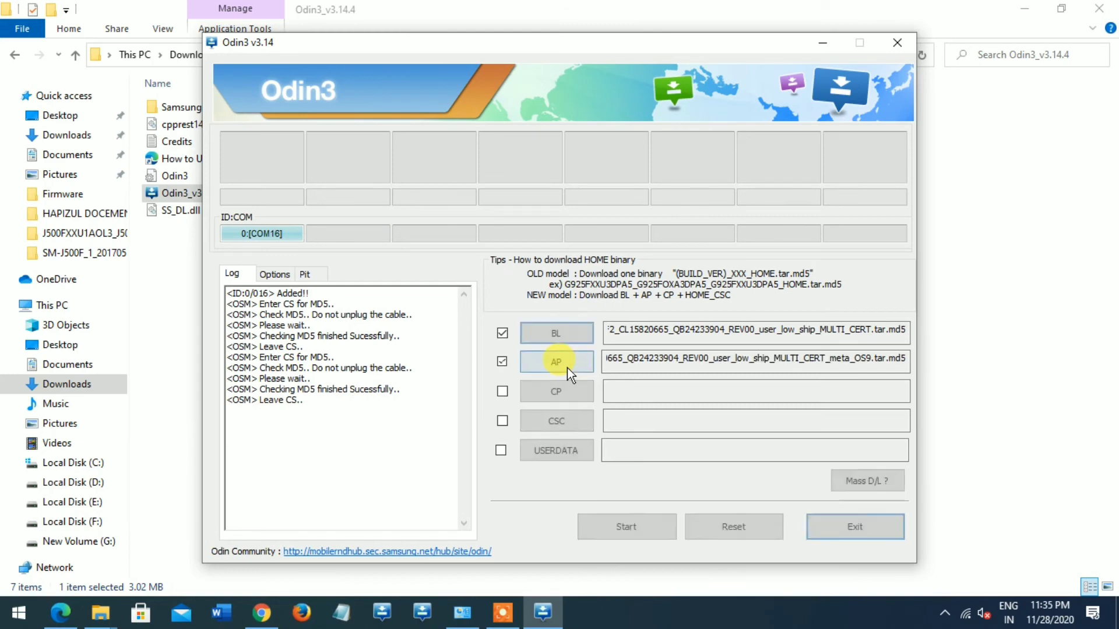
click(557, 391)
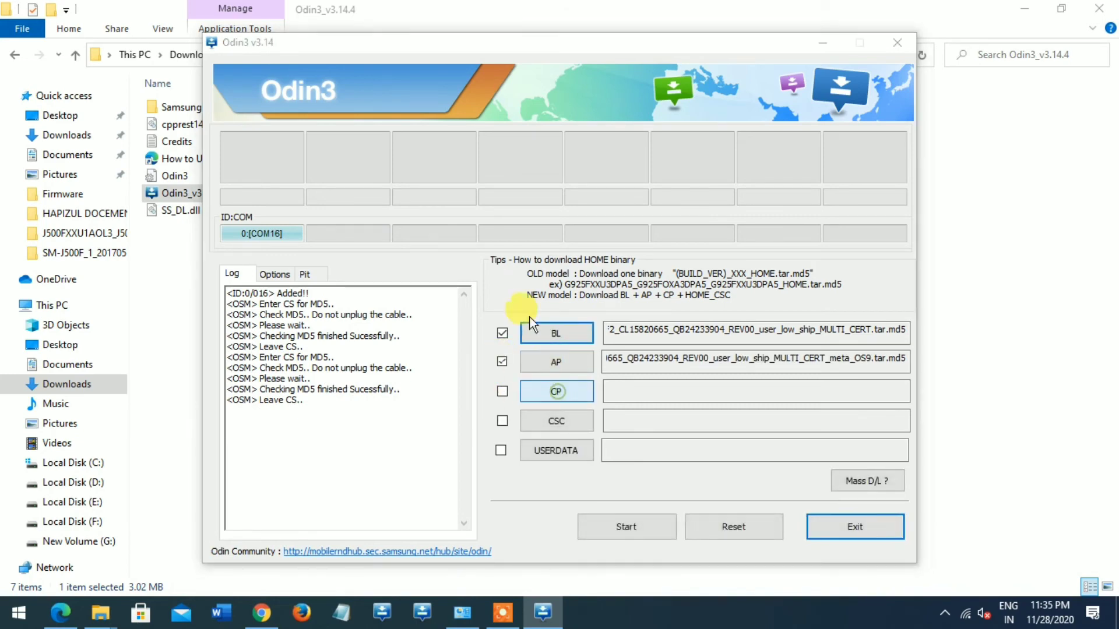
double_click(484, 244)
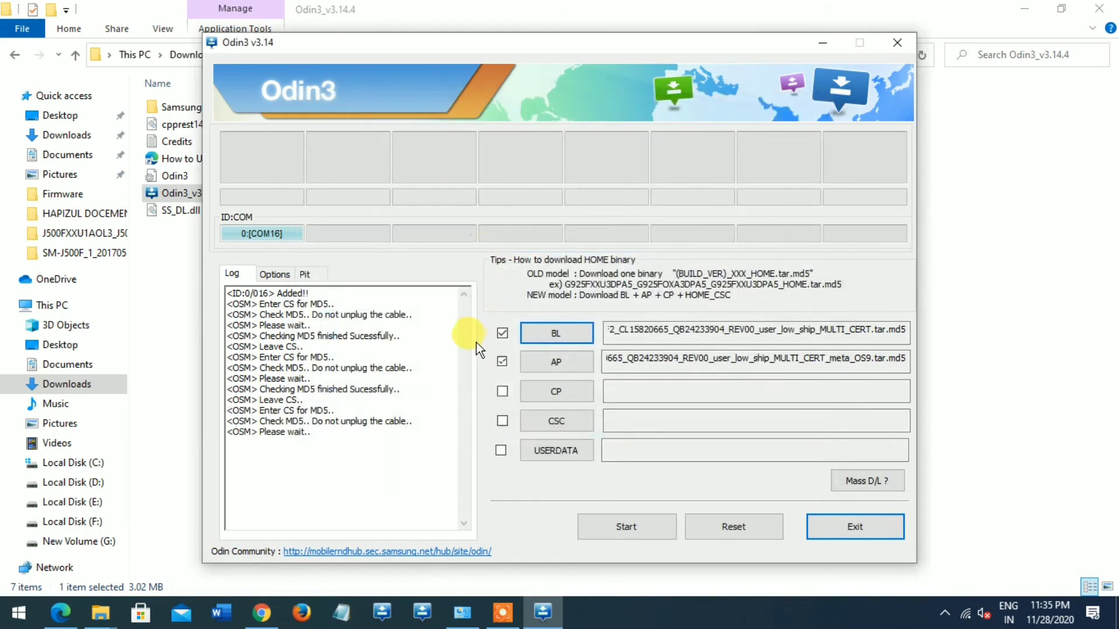
- Load the CSC_OMC_ODM_J415FODM3BSF1 file into the CSC slot and start flashing the phone
click(554, 421)
double_click(492, 260)
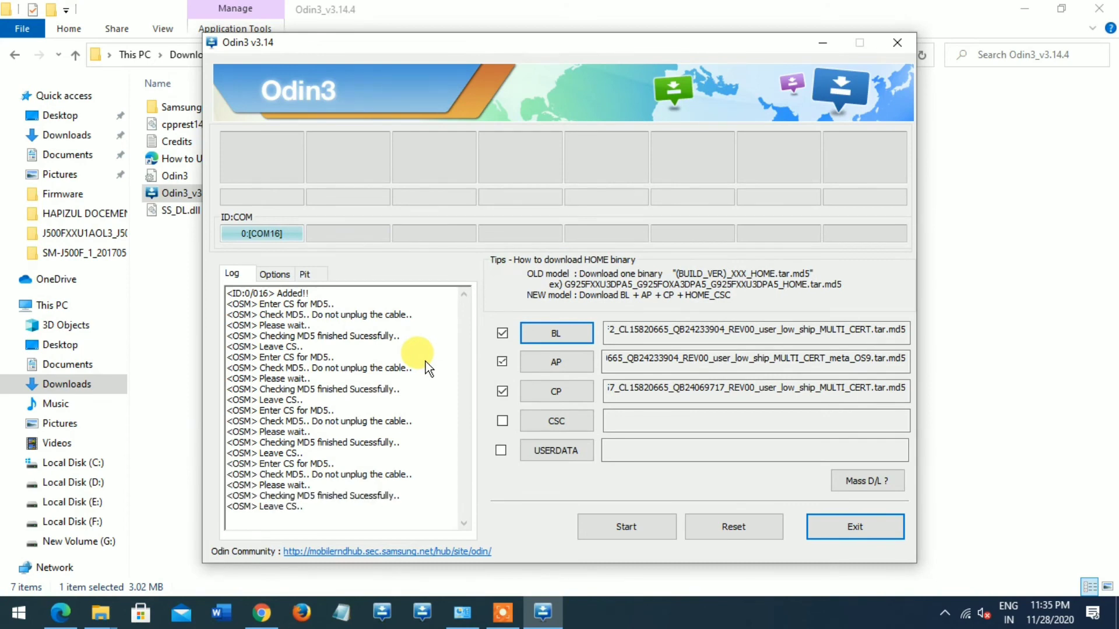
click(632, 525)
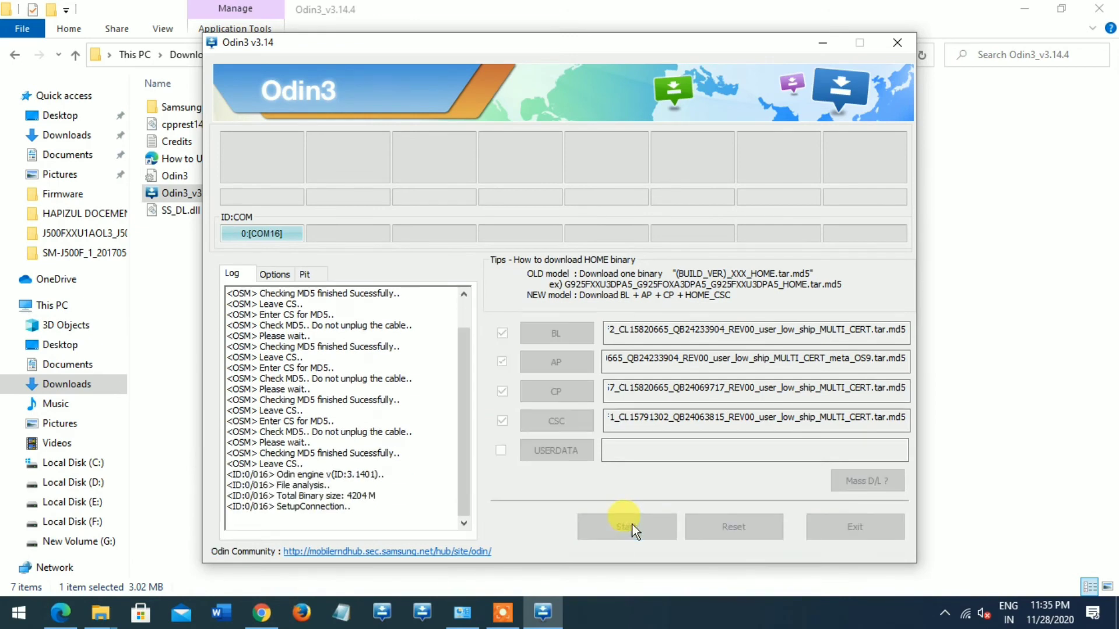